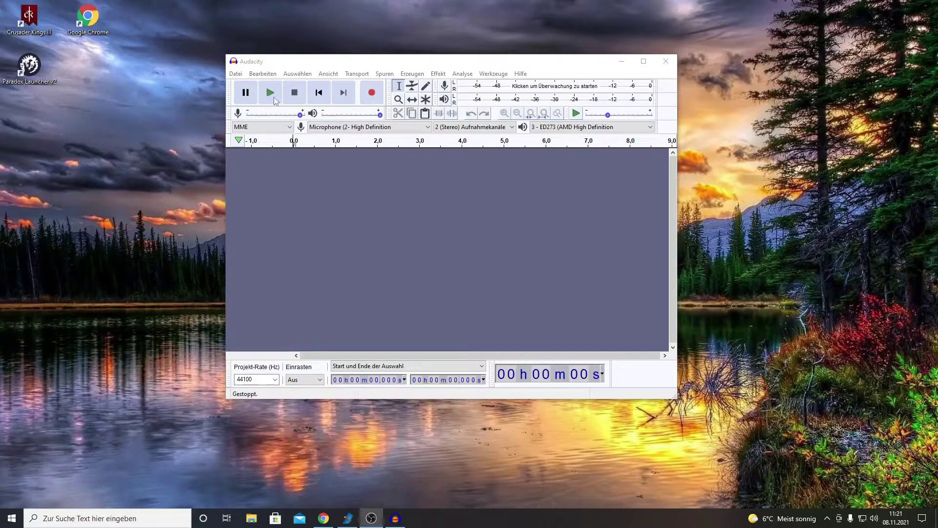
Record about 10 seconds of speech from the microphone and play the recording back
click(374, 97)
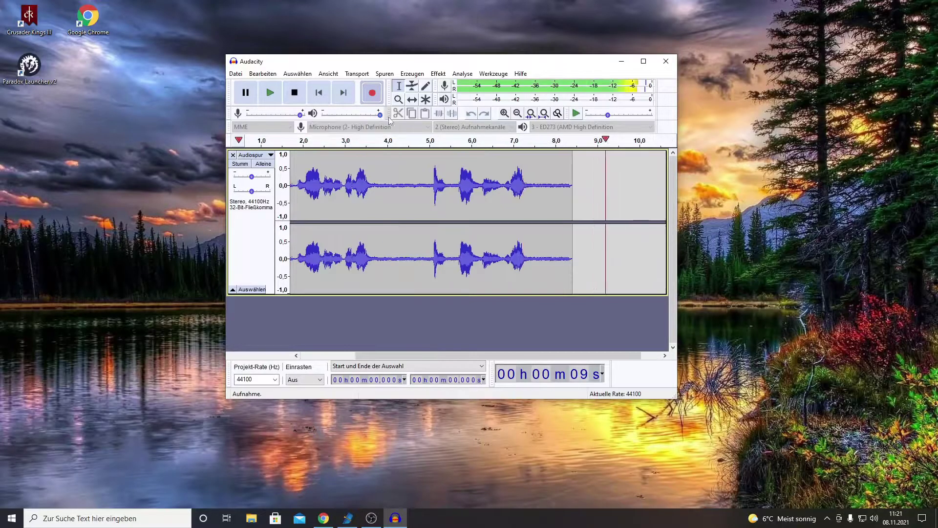
click(295, 93)
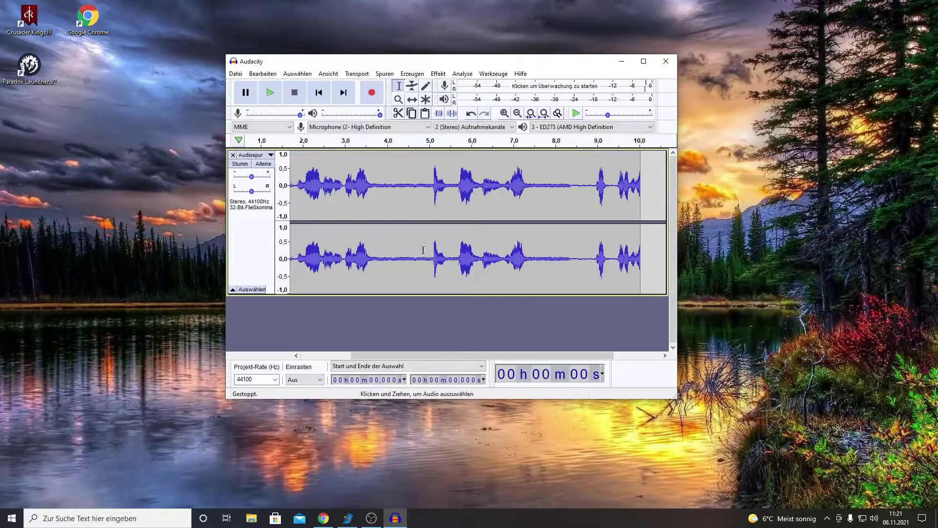
click(412, 141)
click(270, 92)
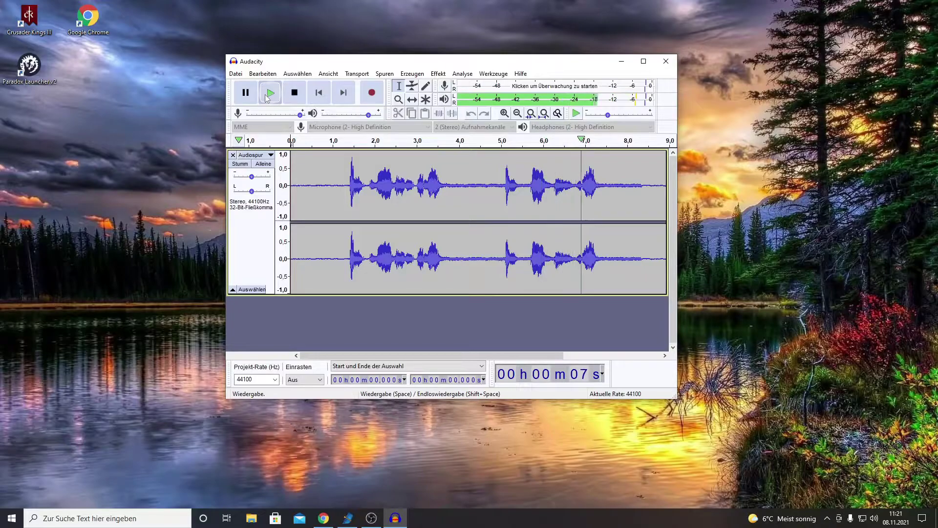
click(293, 99)
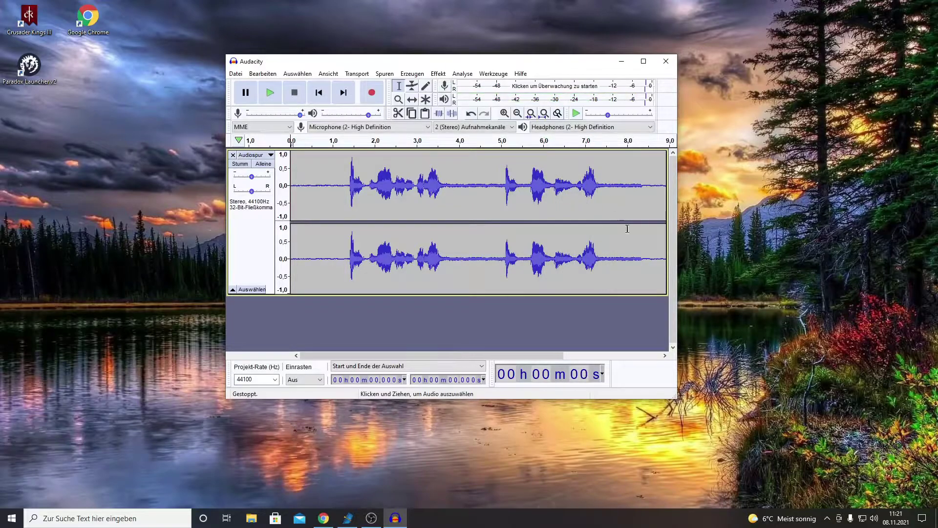
Cut the end of the recording from about 8.65 seconds onward
drag(546, 355, 616, 356)
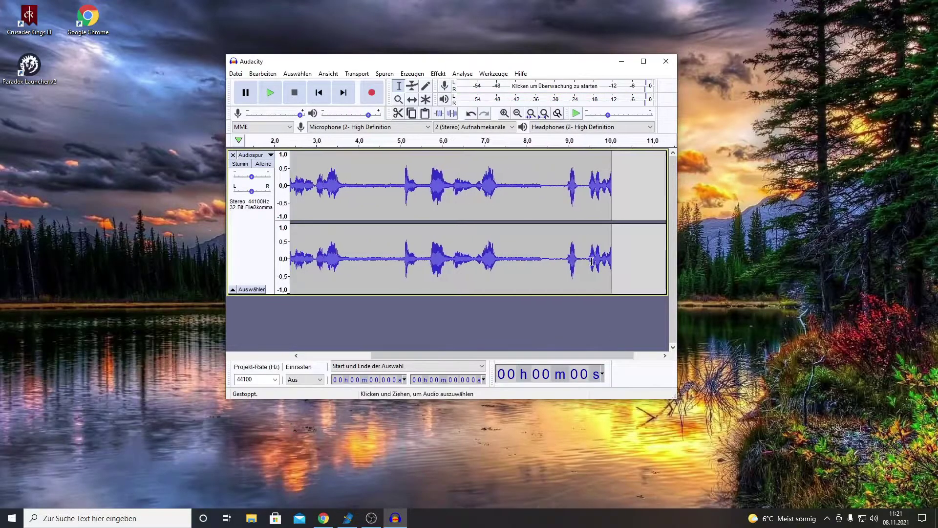
drag(612, 201, 554, 200)
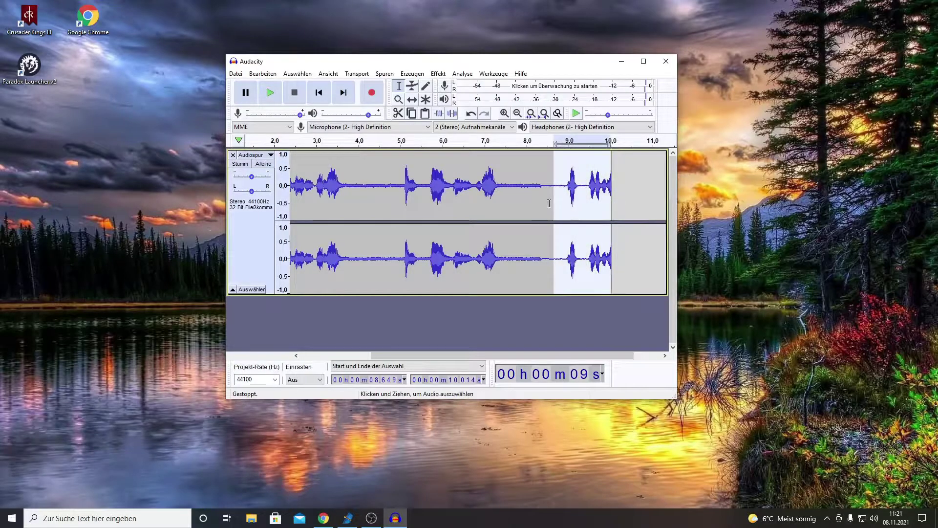
click(398, 113)
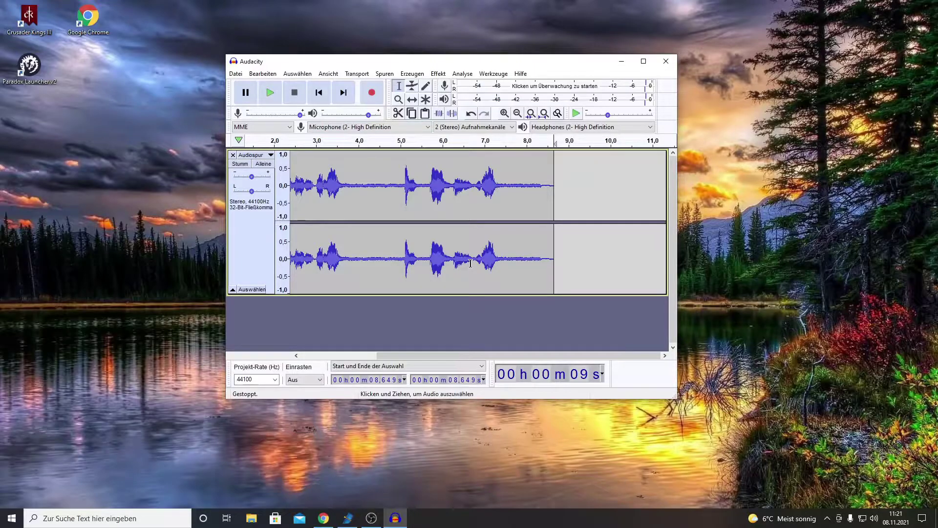
drag(415, 357, 340, 357)
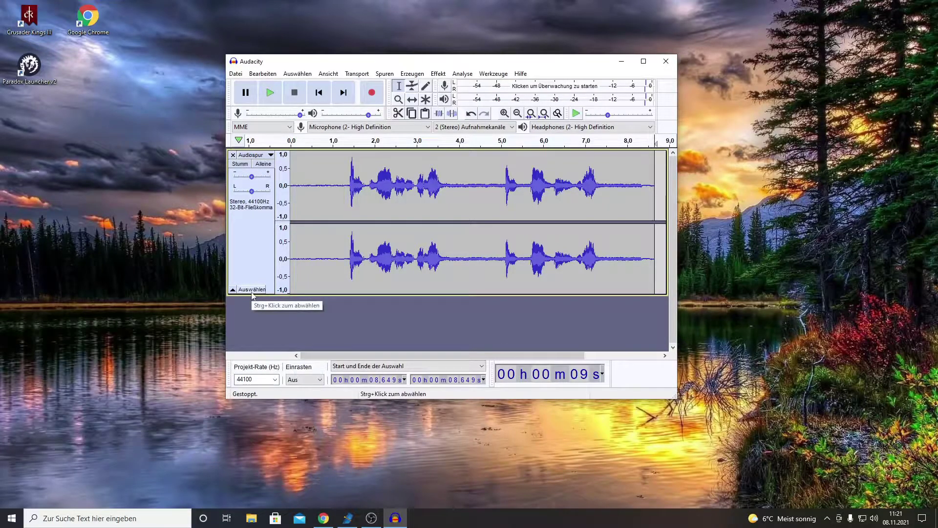
click(438, 73)
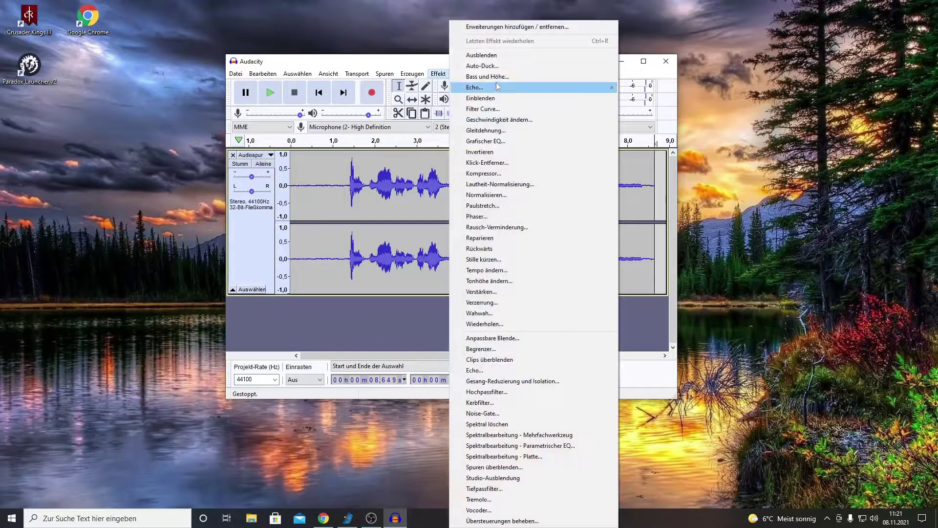
click(525, 233)
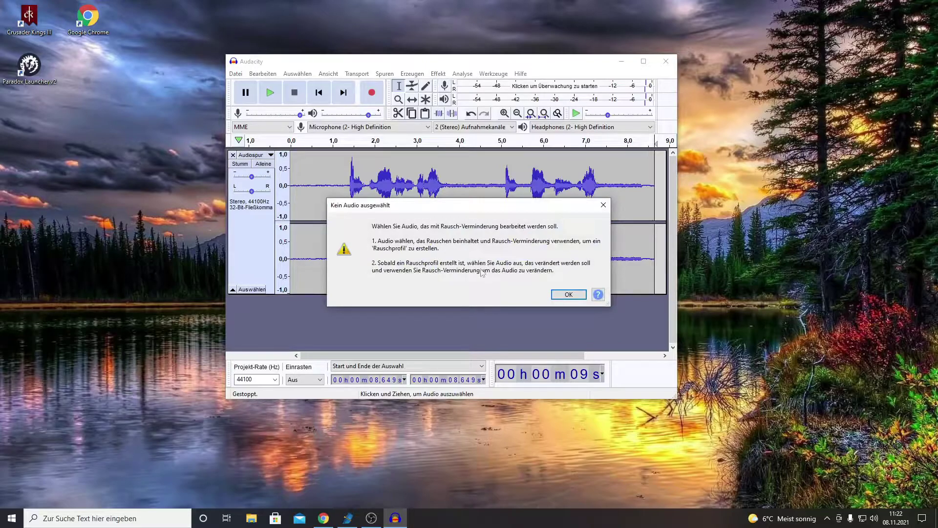
click(563, 295)
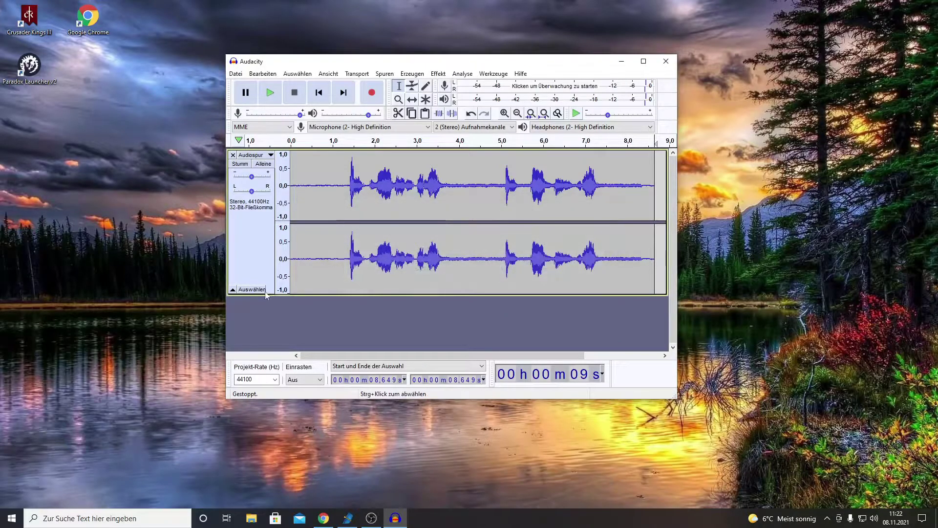
click(252, 289)
click(439, 73)
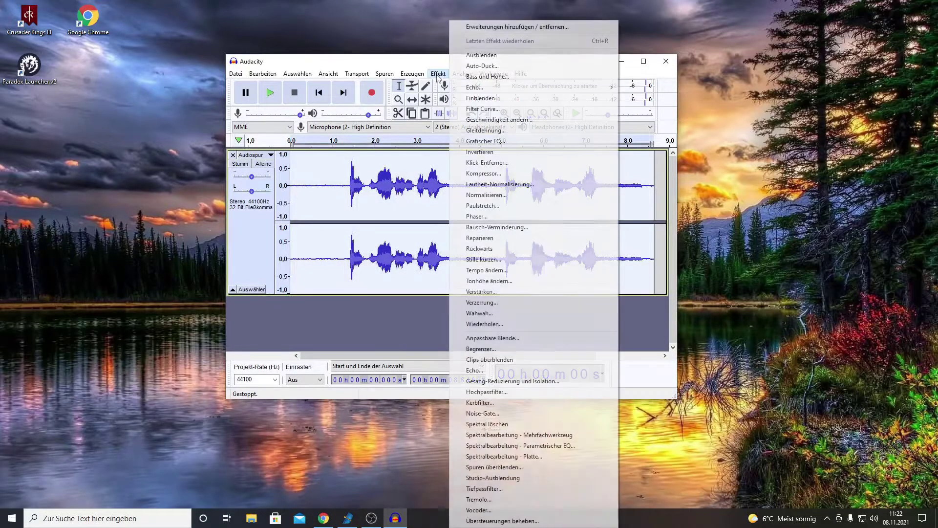
click(374, 305)
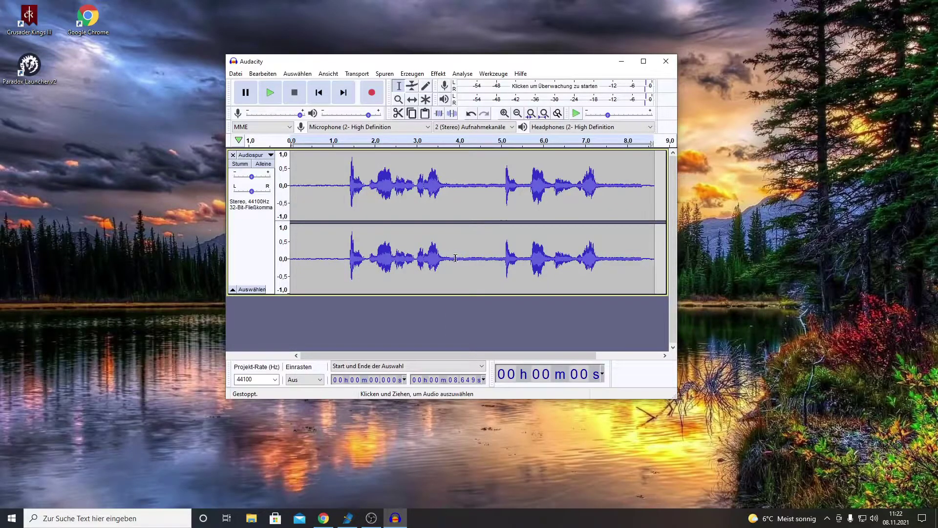
Play the recording from several points between about 3 and 4 seconds to listen for background noise
click(435, 143)
click(435, 143)
click(426, 142)
click(421, 143)
click(449, 144)
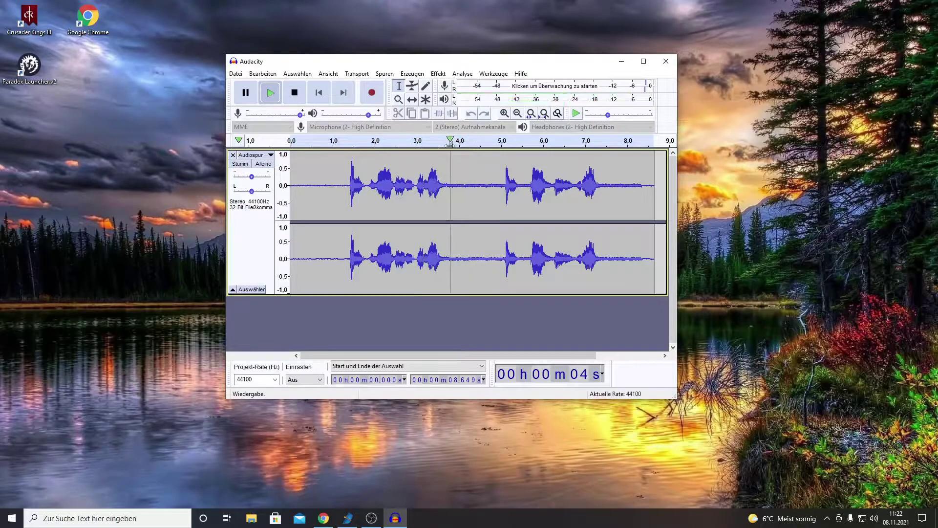
Select the audio from about 4 seconds to the end and capture it as the noise profile for Noise Reduction
drag(458, 162, 650, 181)
key(space)
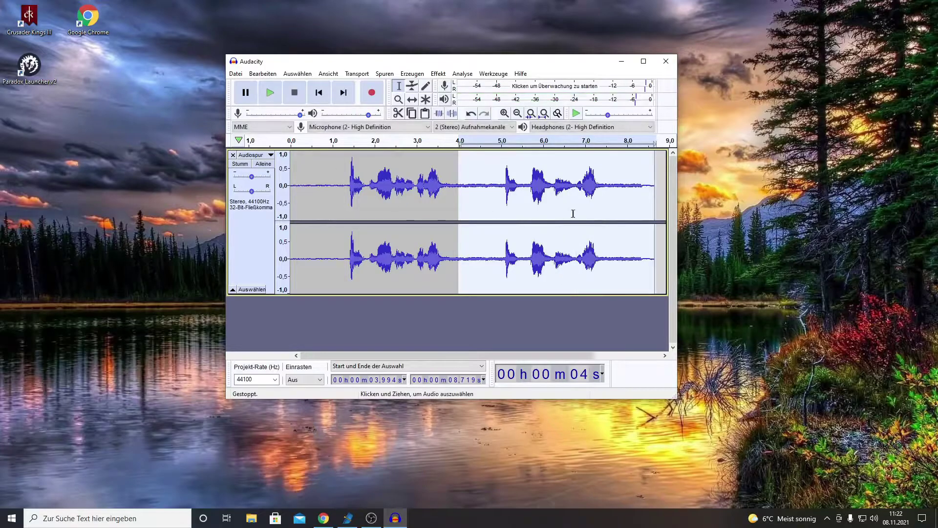
click(439, 74)
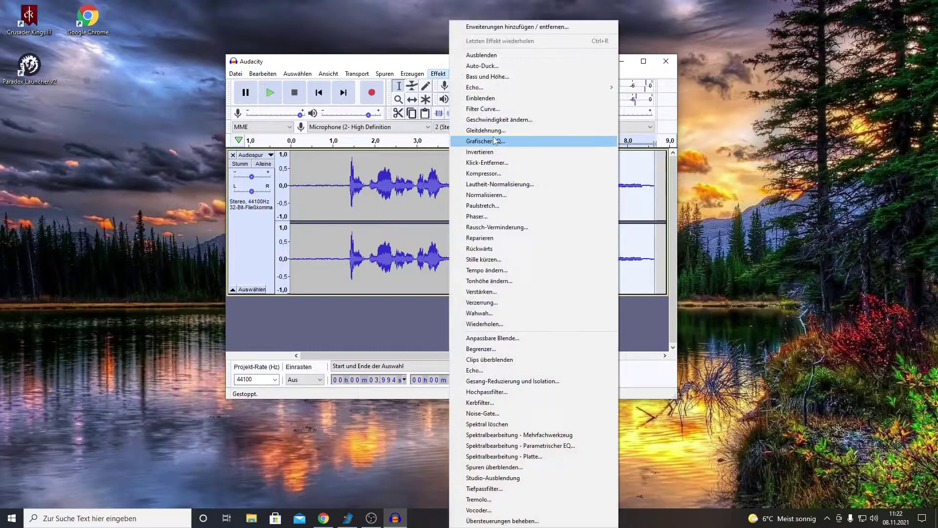
click(504, 228)
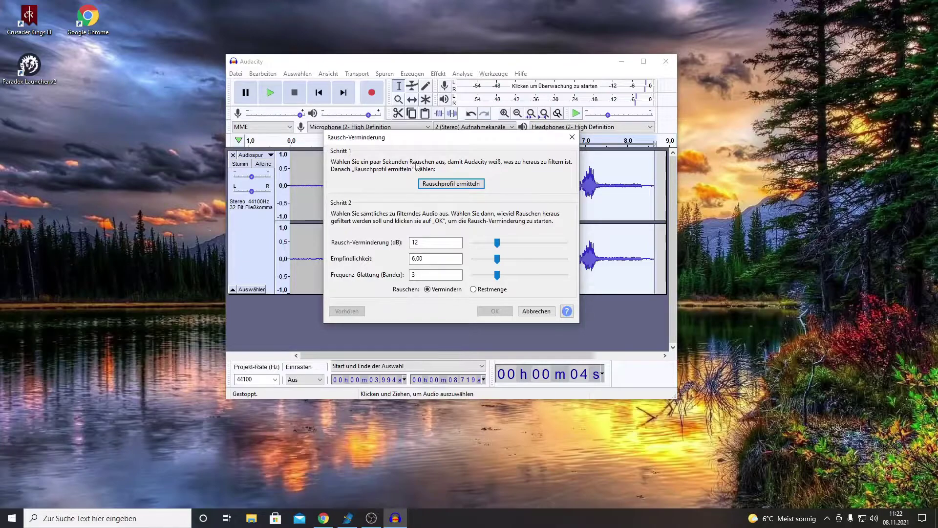
click(447, 186)
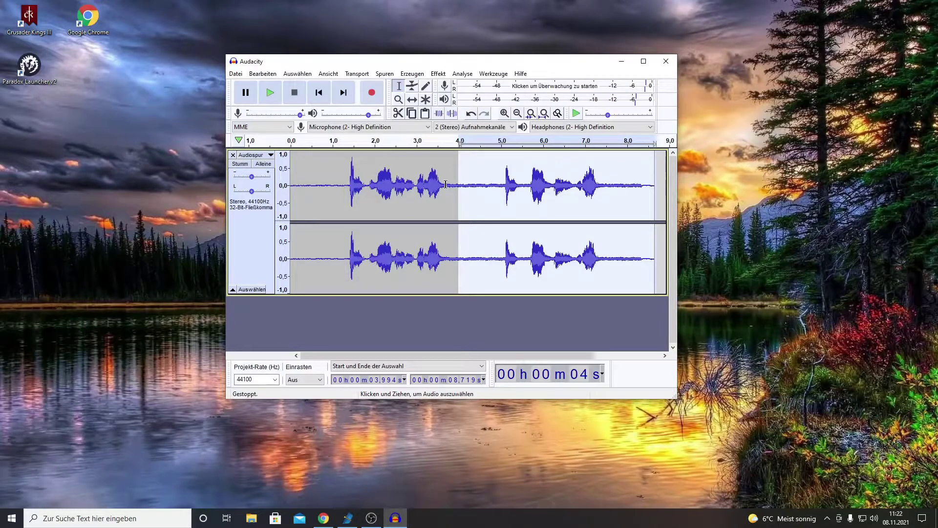
Apply Noise Reduction to the selected audio with 12 dB reduction, sensitivity 6.00 and 3 frequency smoothing bands
click(438, 74)
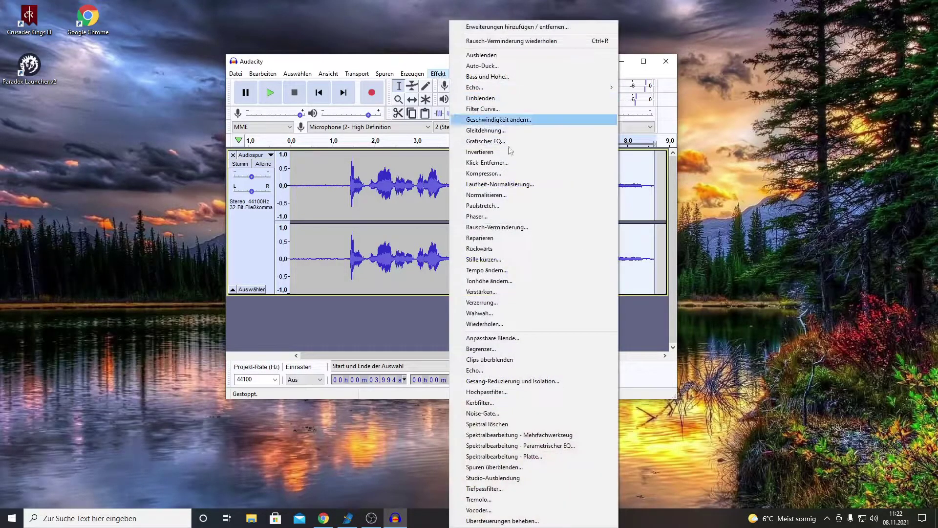
click(506, 230)
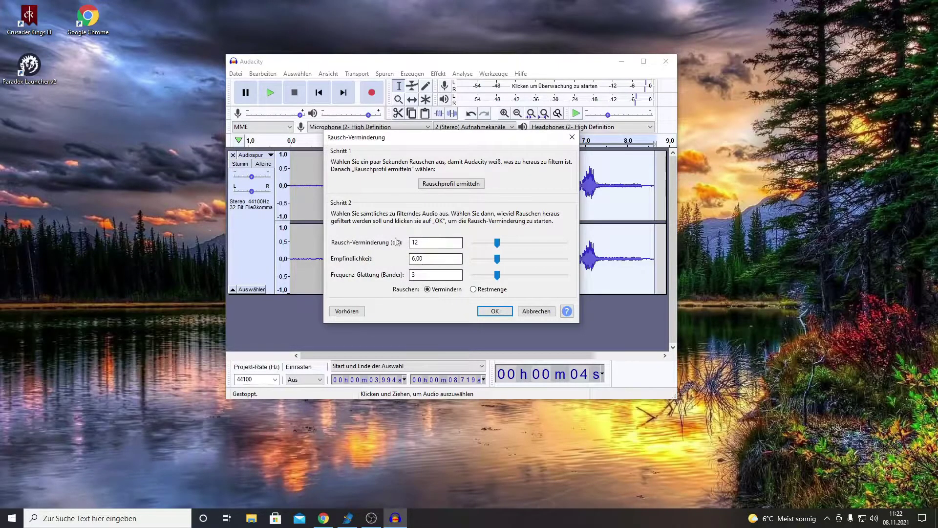
click(495, 312)
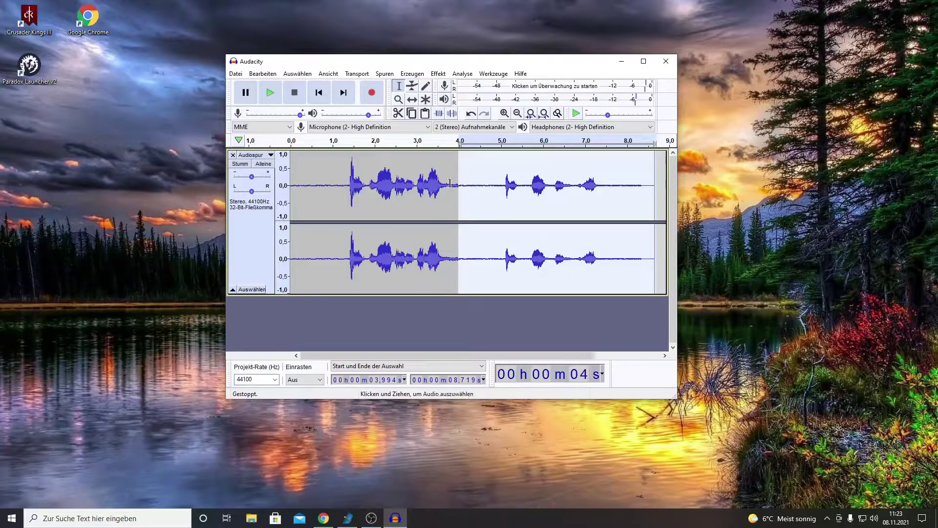
Listen to the filtered recording, undo the noise reduction and clear the audio selection
click(297, 145)
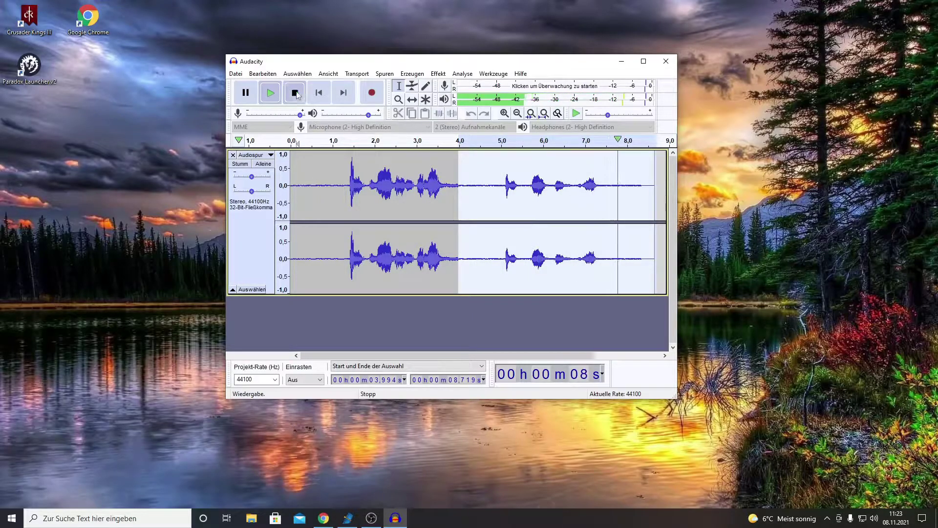
click(296, 93)
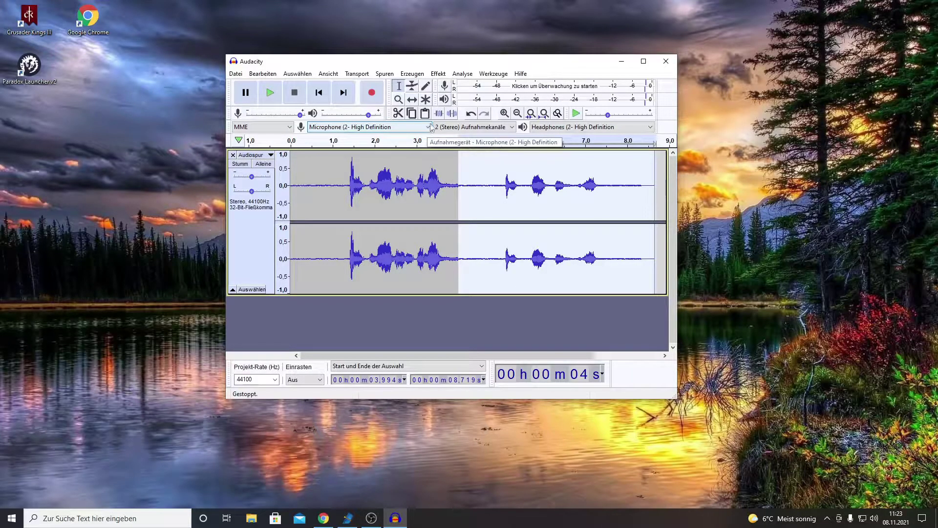
click(471, 115)
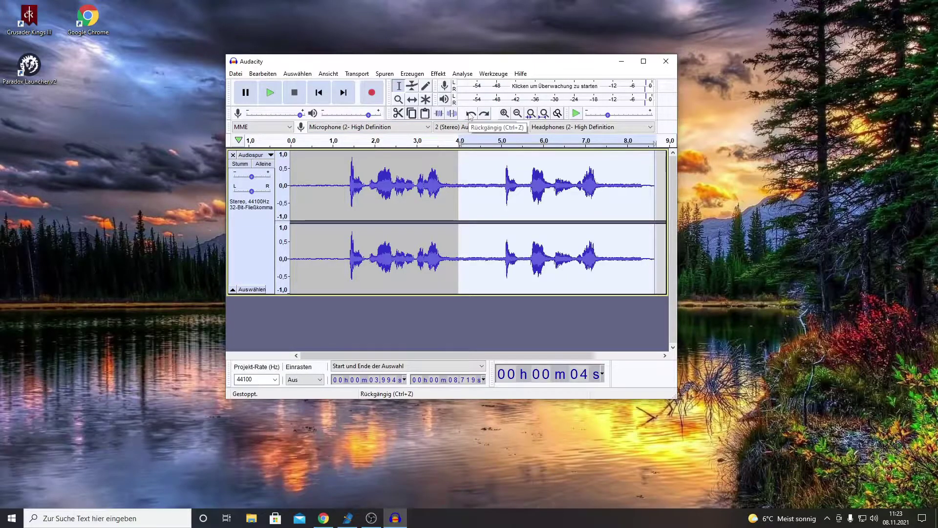
click(471, 318)
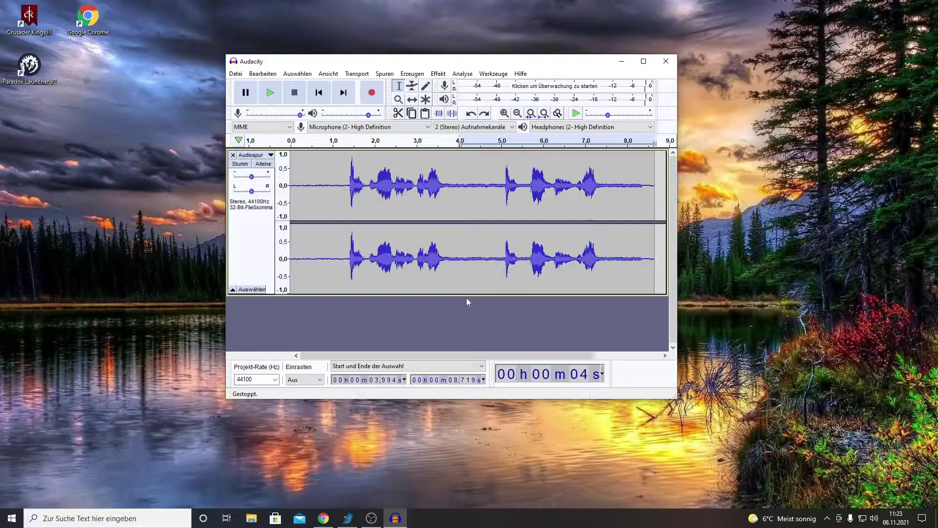
Select the speech-free gap from about 3.9 to 4.5 seconds and capture it as the noise profile
drag(456, 187, 482, 190)
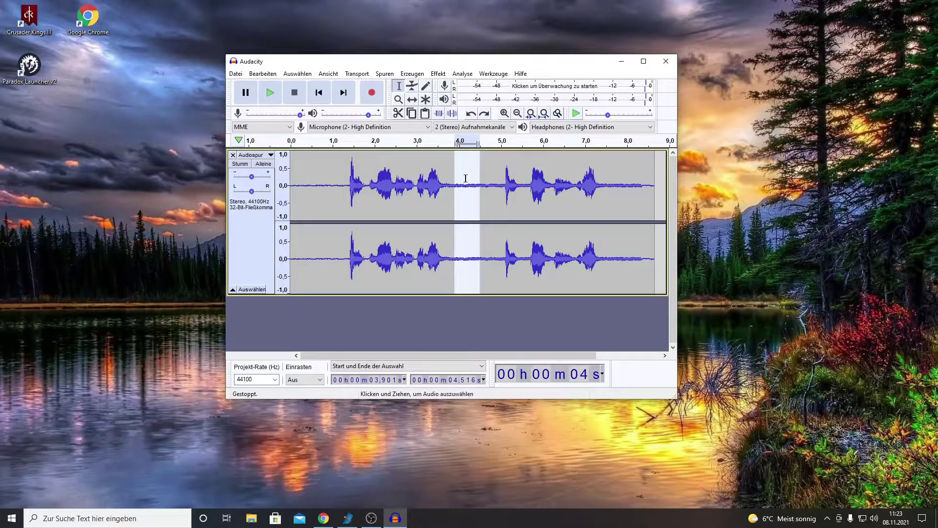
click(438, 74)
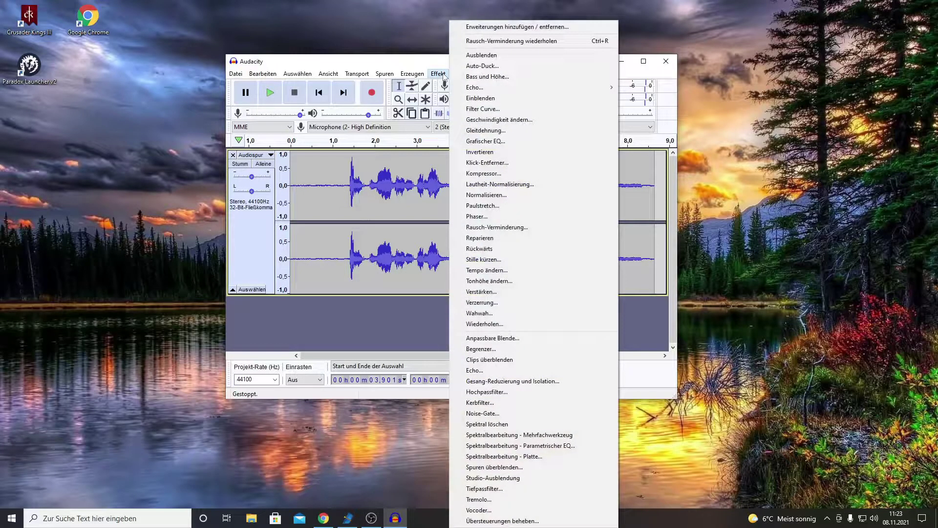
click(524, 228)
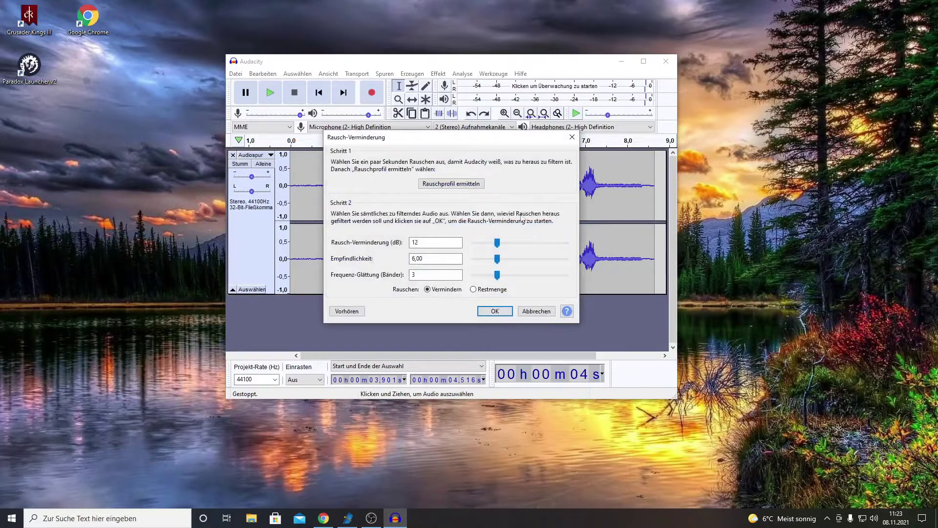
click(451, 184)
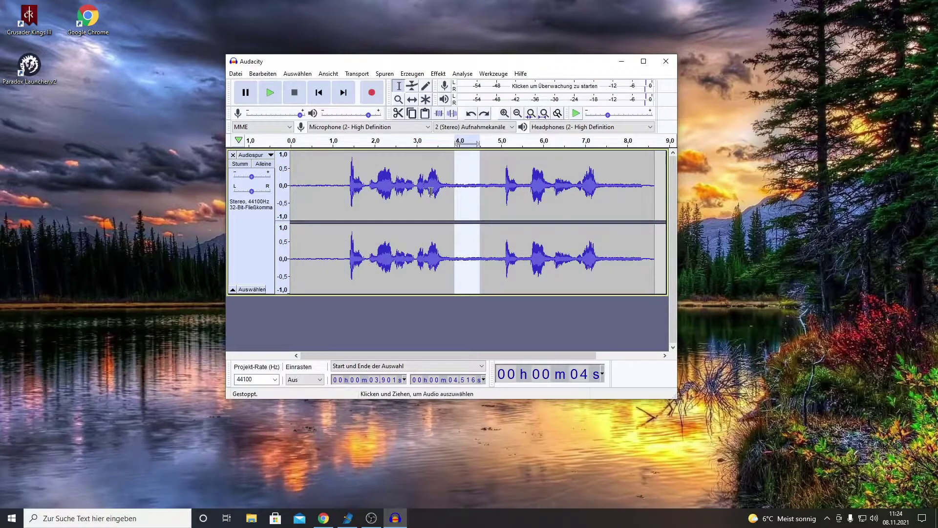
Apply Noise Reduction from about 3.0 to 8.4 seconds with 12 dB, sensitivity 6.00 and 3 smoothing bands, and play back the result
drag(416, 185, 643, 192)
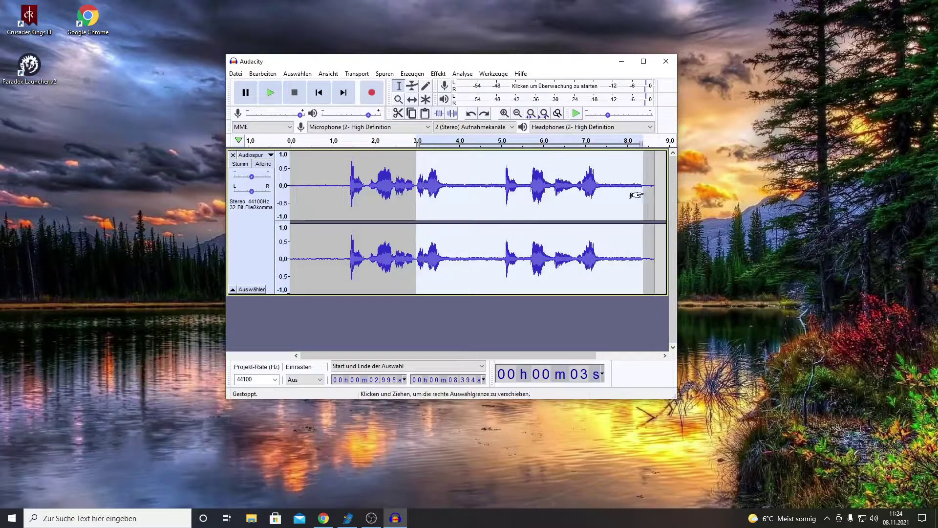
click(439, 74)
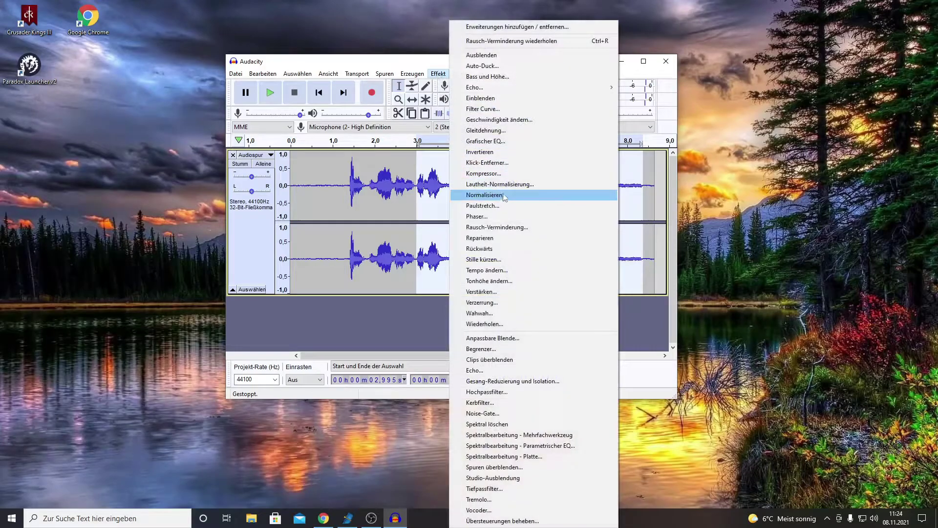
click(506, 229)
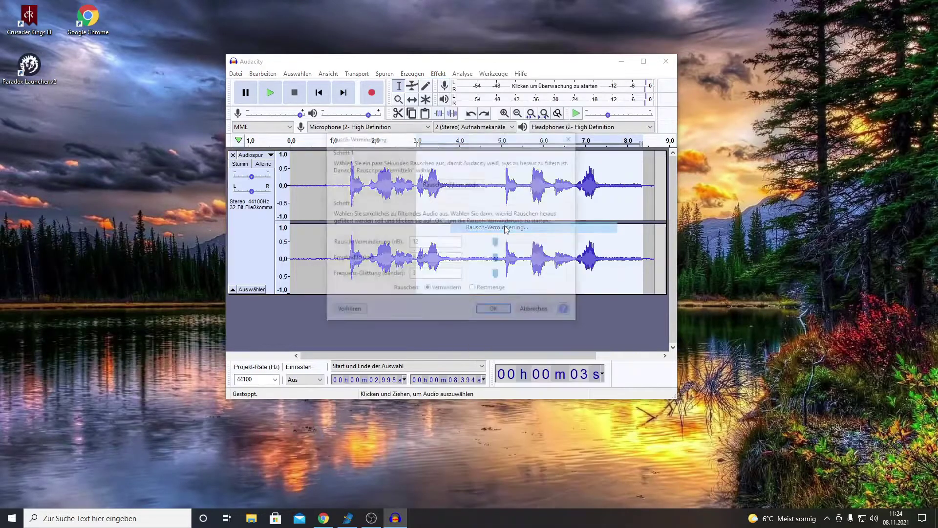
click(496, 311)
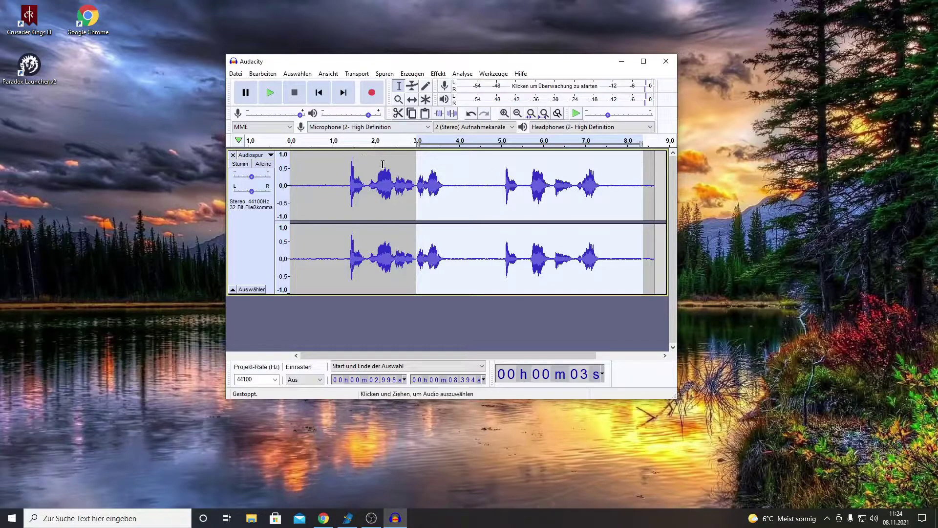
click(303, 147)
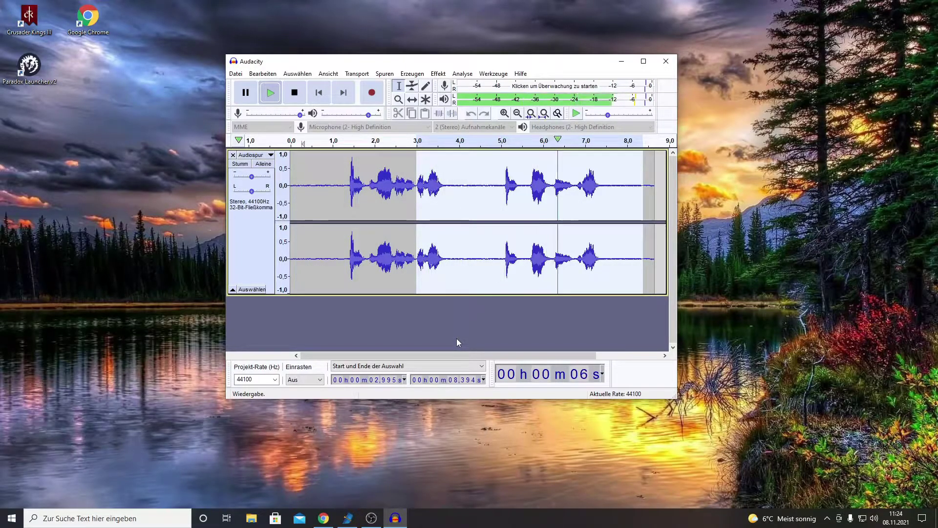
click(286, 99)
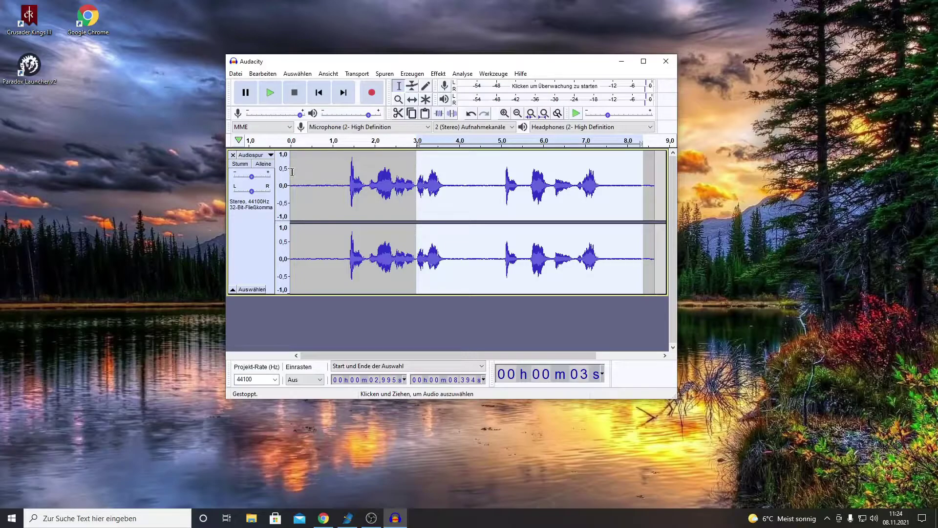
click(392, 310)
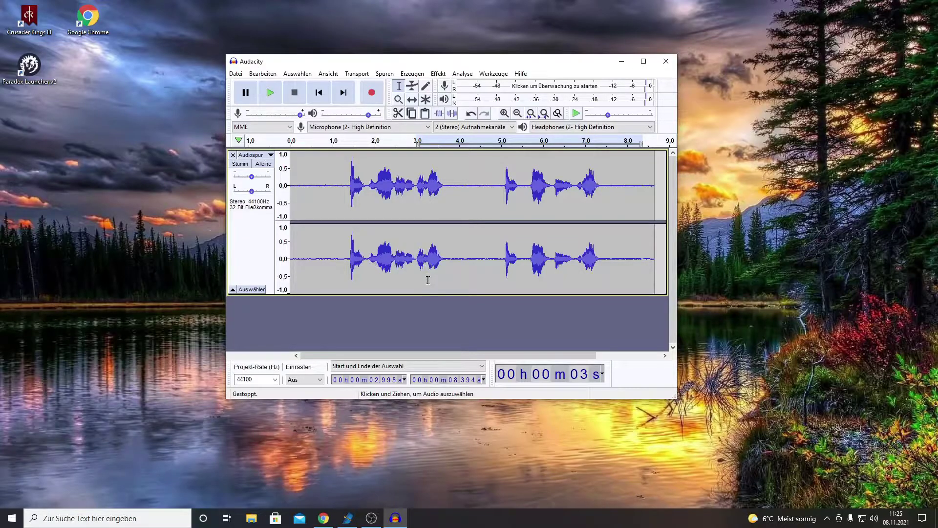
click(439, 73)
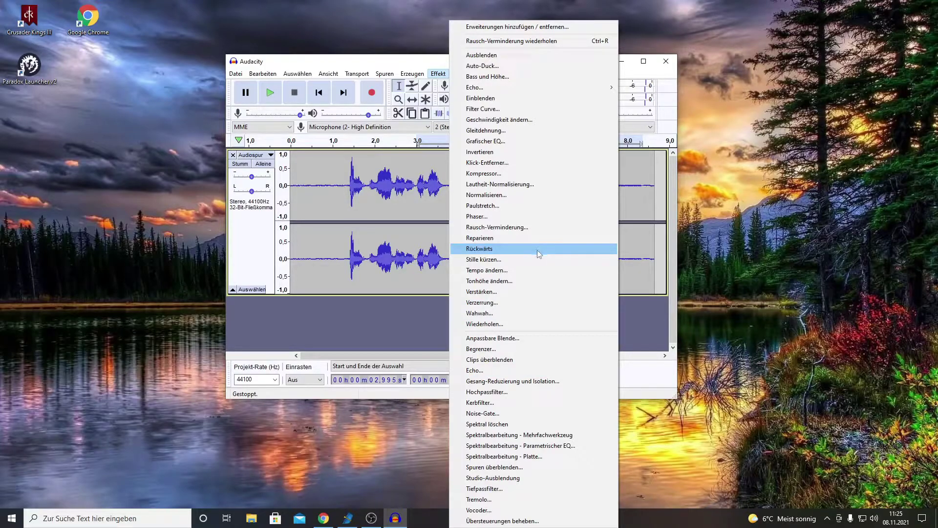
click(518, 413)
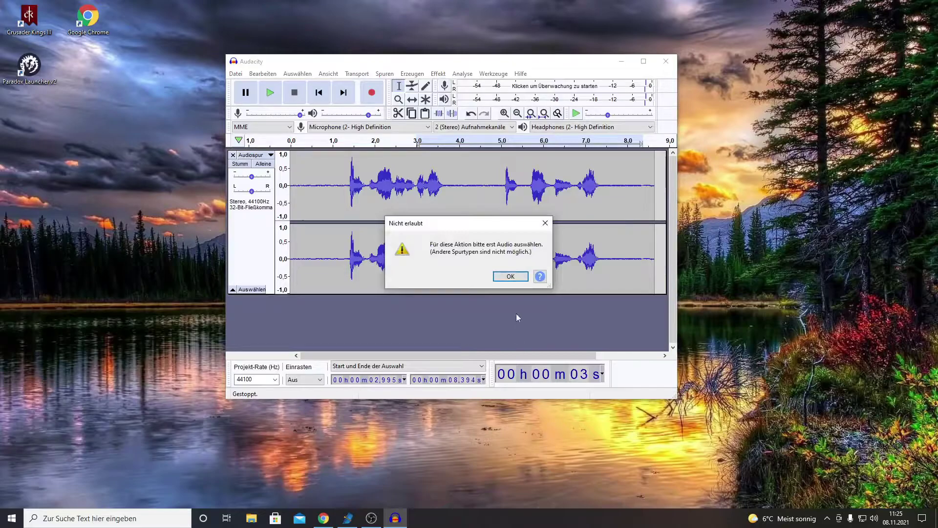
click(510, 276)
Open the Noise Gate effect for the entire recording and preview it with its current settings
key(ctrl+a)
click(438, 74)
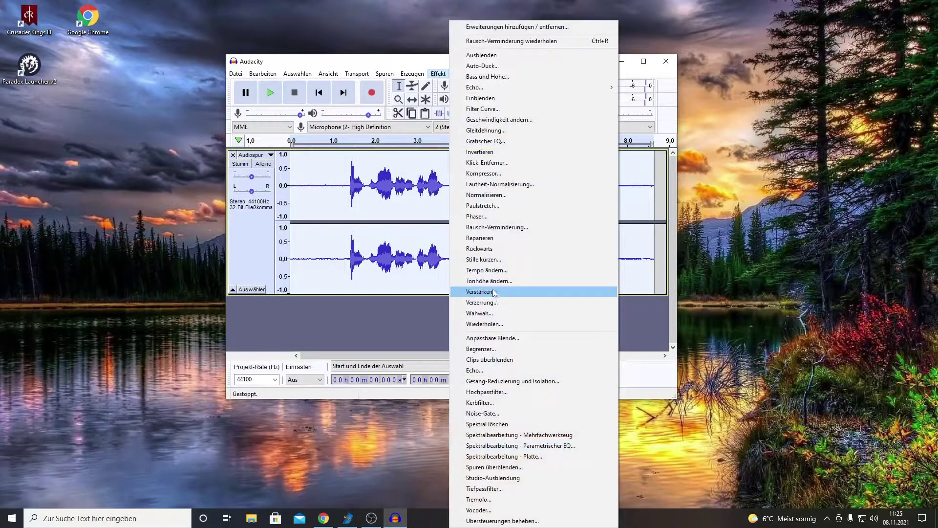
click(489, 413)
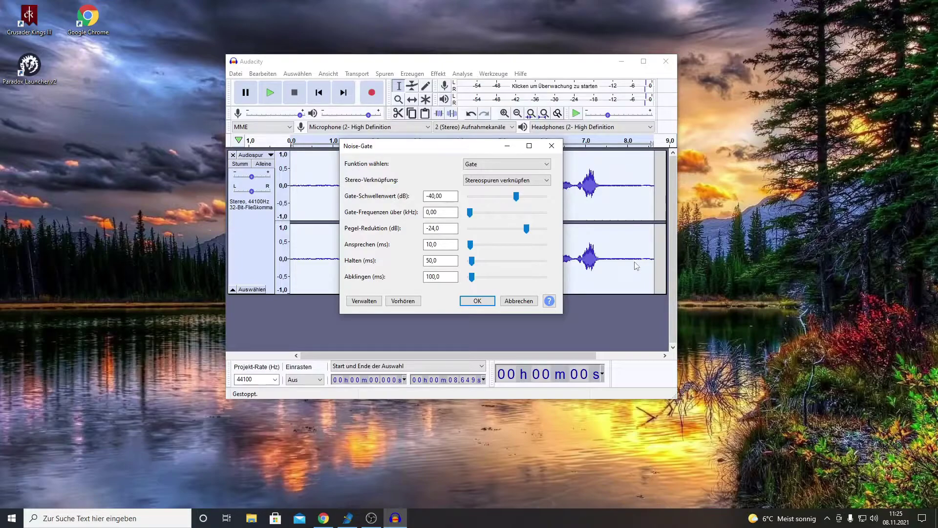
click(404, 301)
Apply the Noise Gate with the gate threshold raised to about -28.9 dB, and play back the result
drag(516, 196, 526, 200)
click(406, 301)
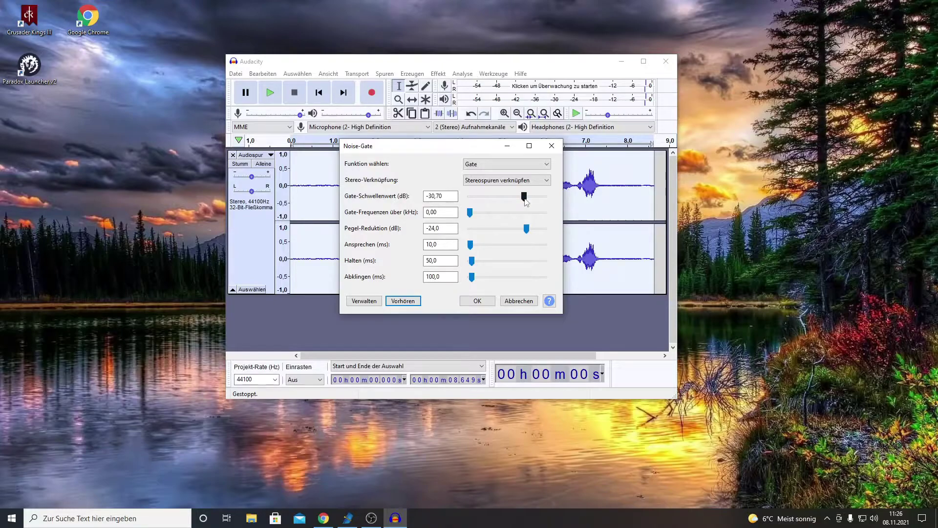
drag(524, 197, 526, 198)
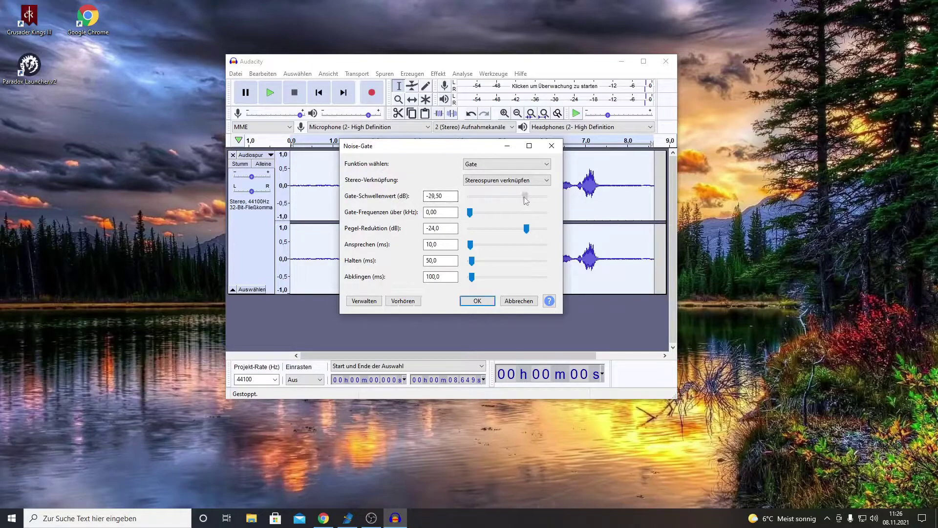
drag(525, 196, 524, 198)
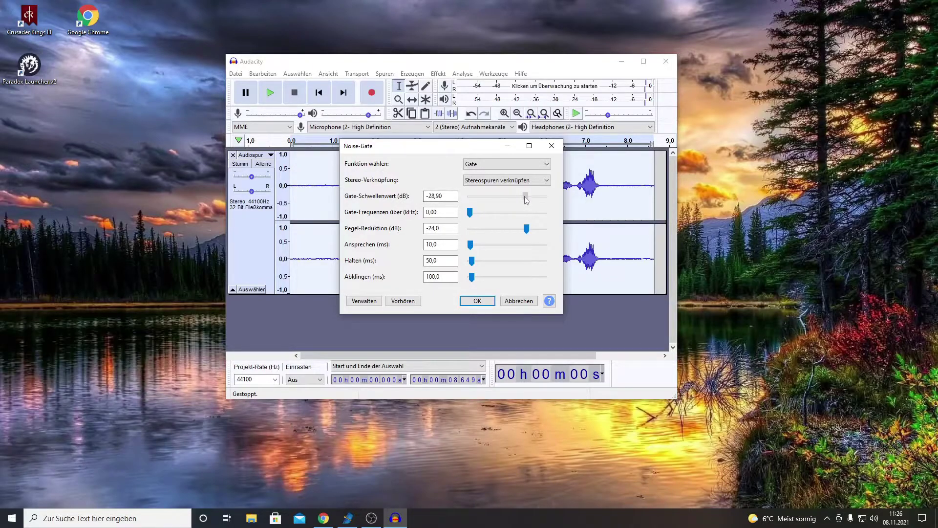
click(489, 301)
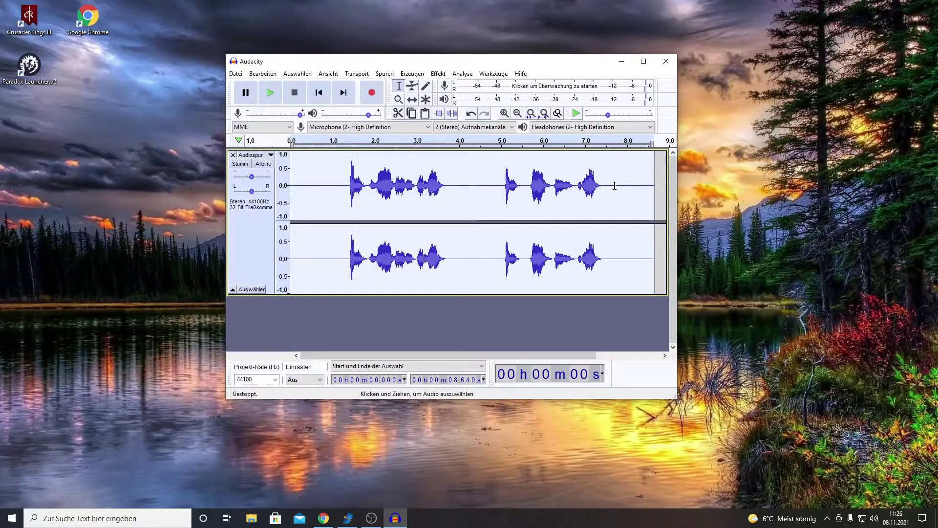
click(308, 147)
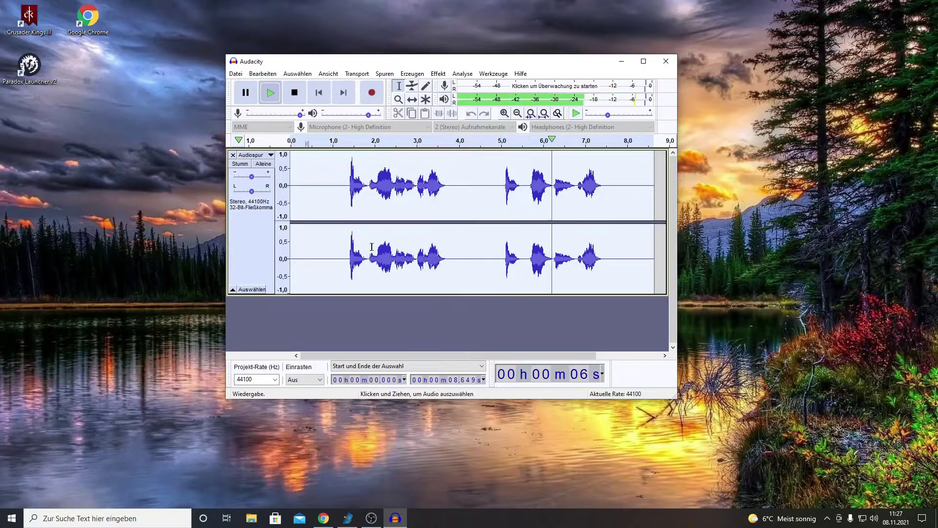
click(296, 96)
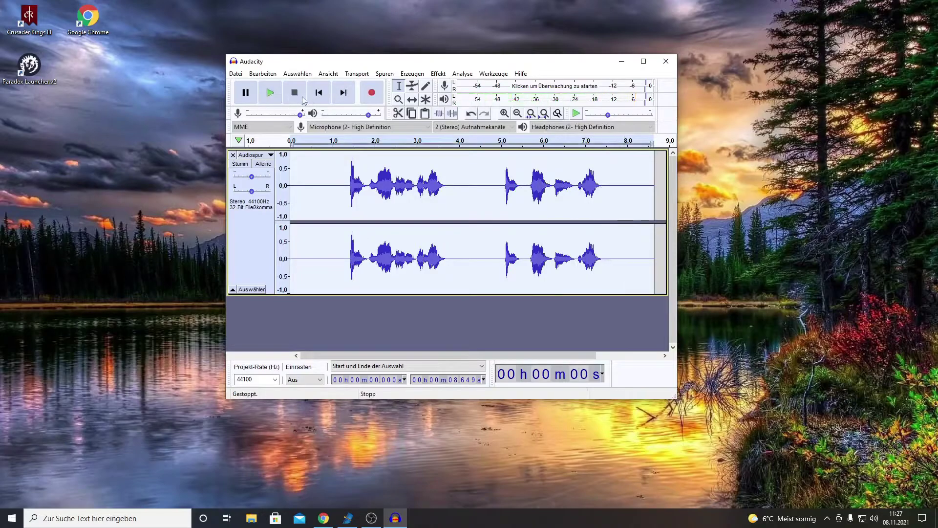